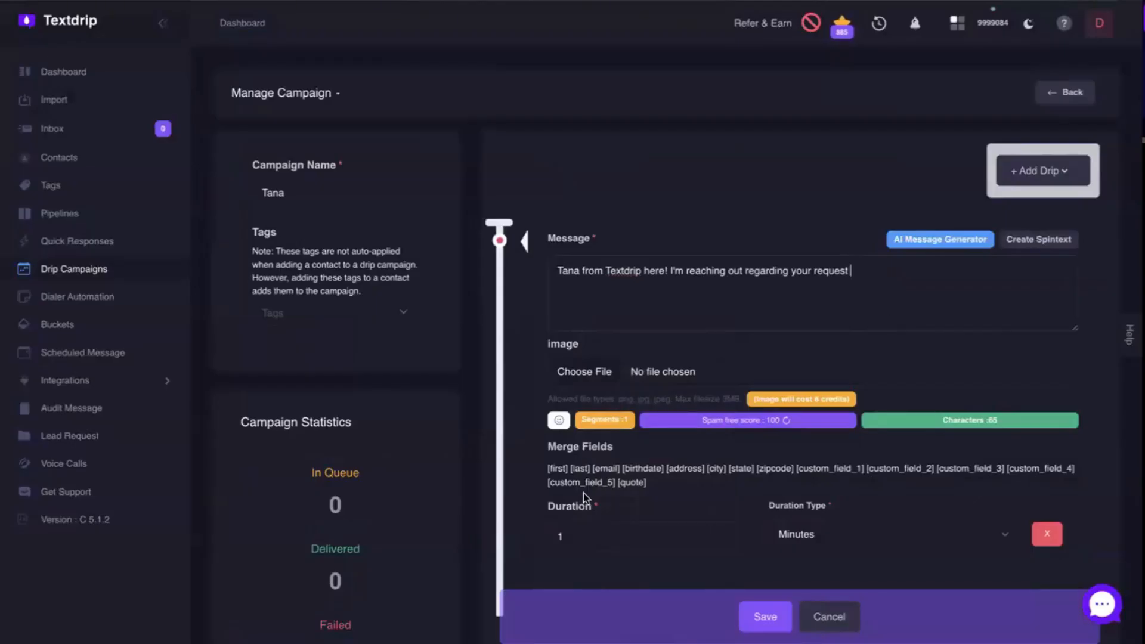
Check the available duration types for the first drip message.
{"action": "scroll", "coordinate": [583, 492], "scroll_direction": "down", "scroll_amount": 2}
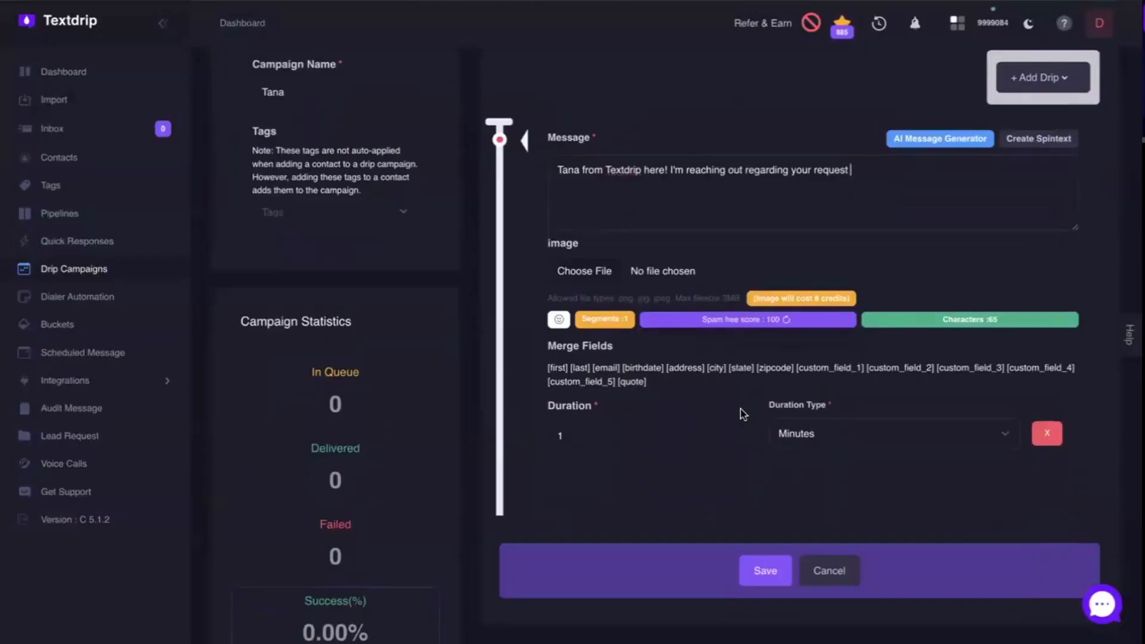
{"action": "left_click", "coordinate": [836, 437]}
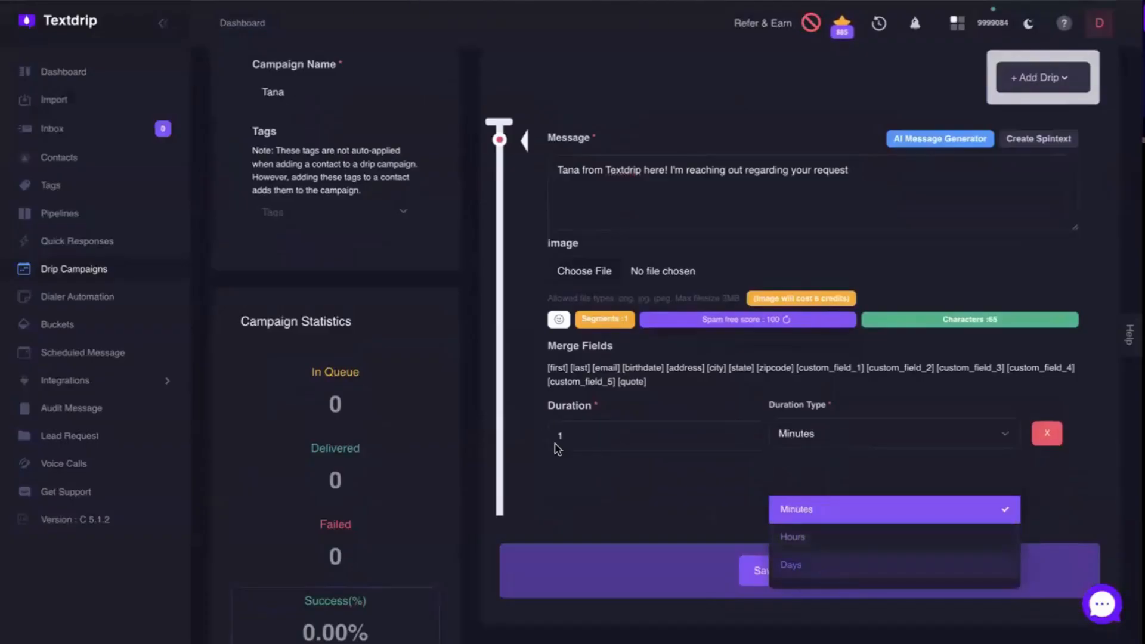
{"action": "left_click", "coordinate": [595, 483]}
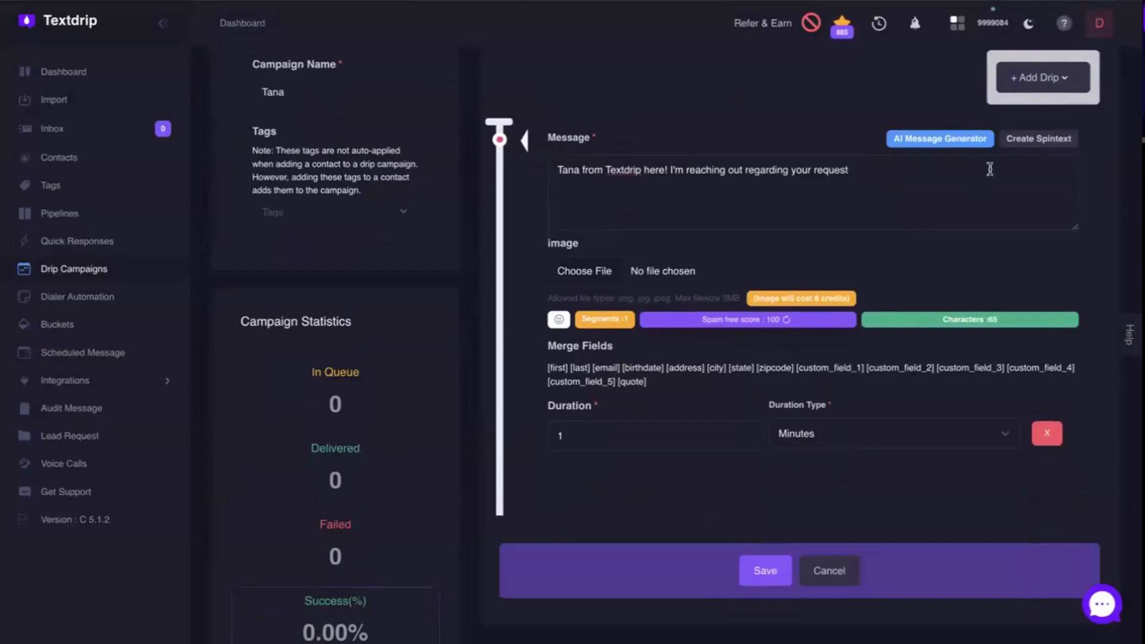
Add a second SMS drip to the campaign, save the campaign and return to the drip campaigns list.
{"action": "left_click", "coordinate": [1034, 76]}
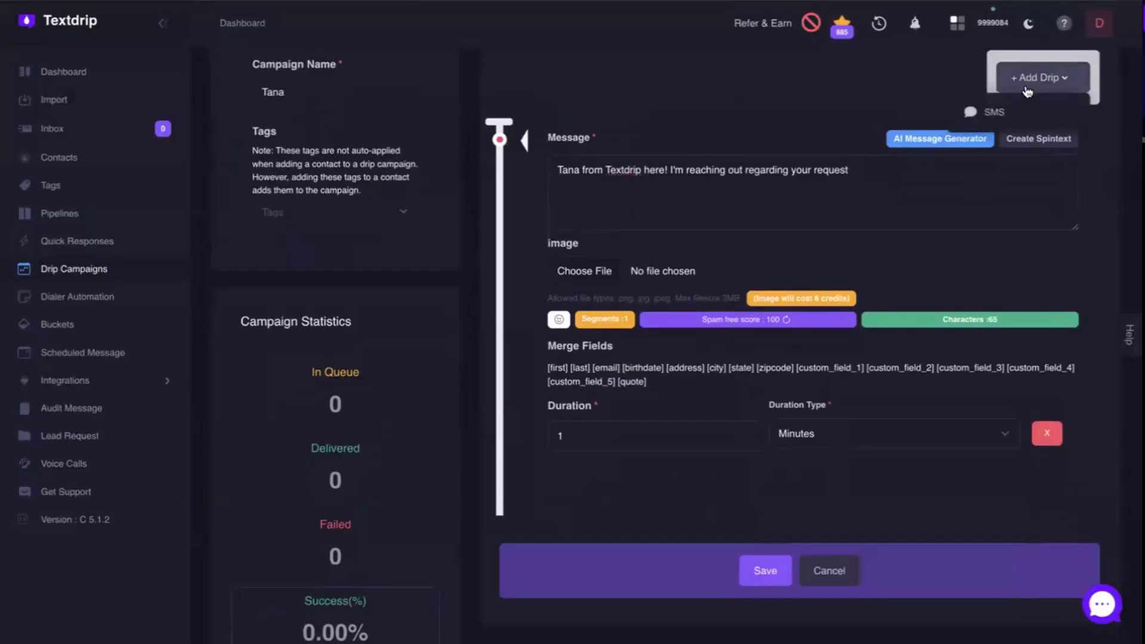
{"action": "left_click", "coordinate": [1005, 114]}
{"action": "scroll", "coordinate": [854, 285], "scroll_direction": "down", "scroll_amount": 4}
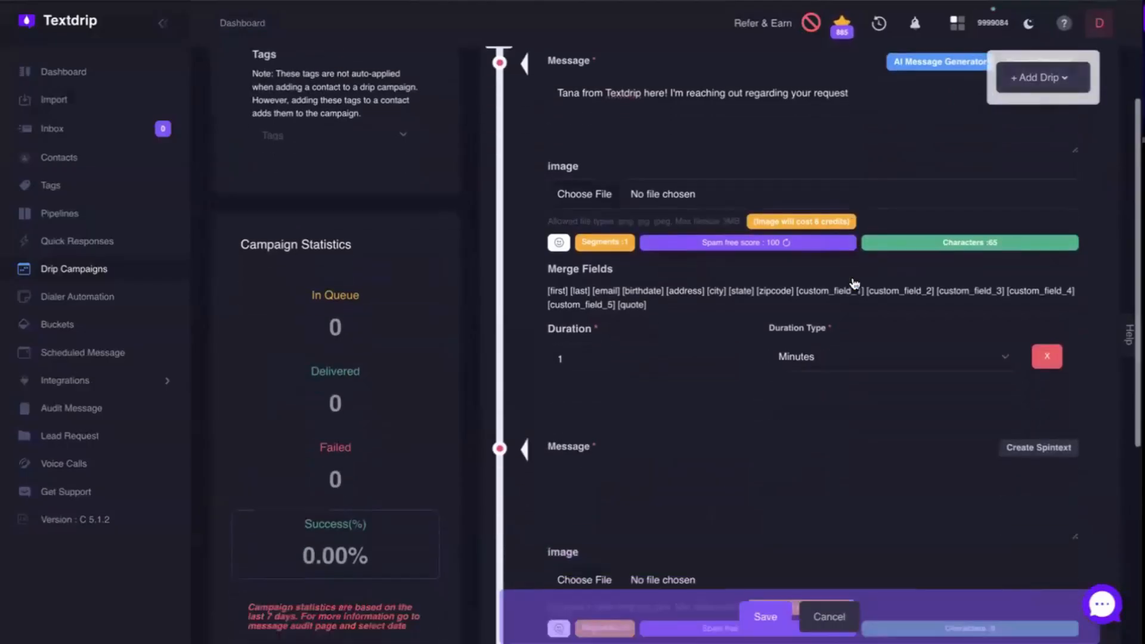
{"action": "scroll", "coordinate": [855, 283], "scroll_direction": "down", "scroll_amount": 1}
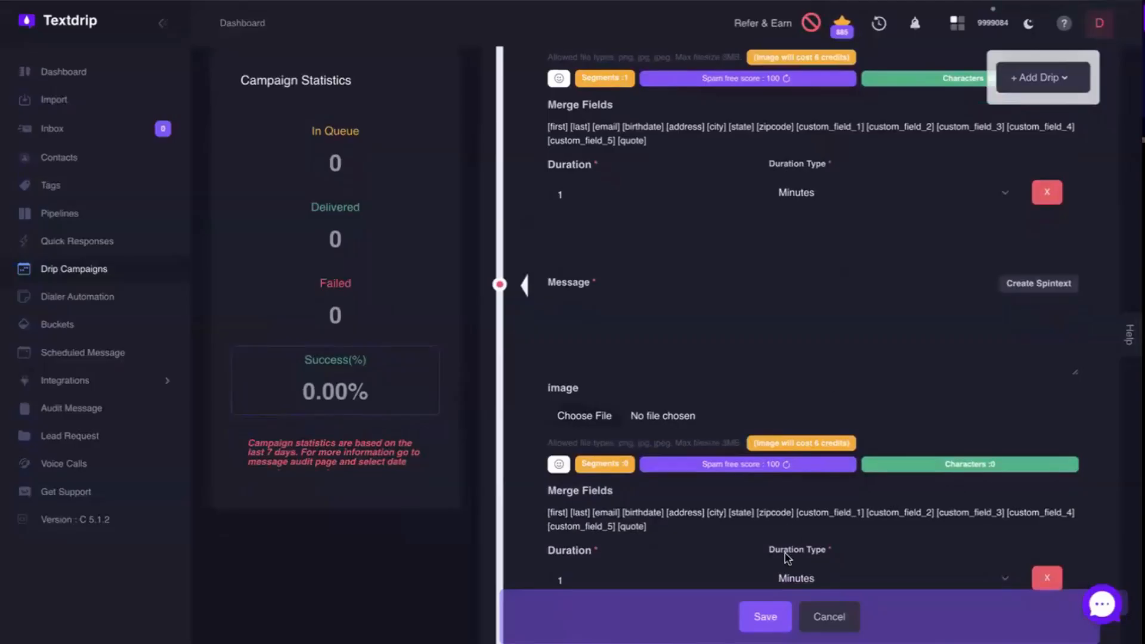
{"action": "left_click", "coordinate": [765, 616]}
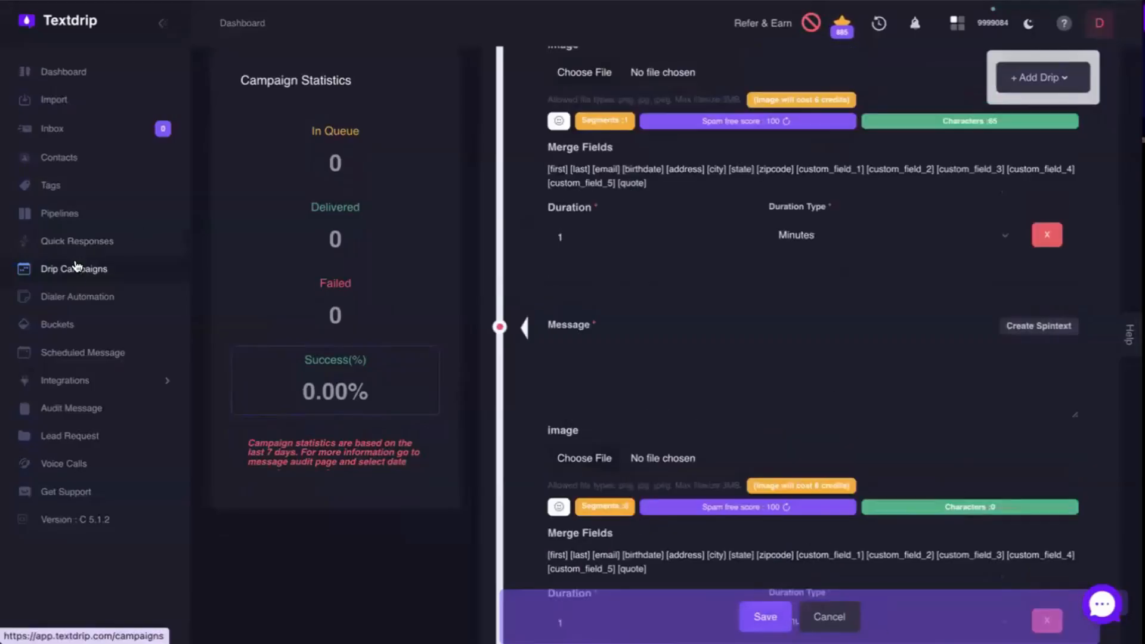
{"action": "left_click", "coordinate": [77, 275]}
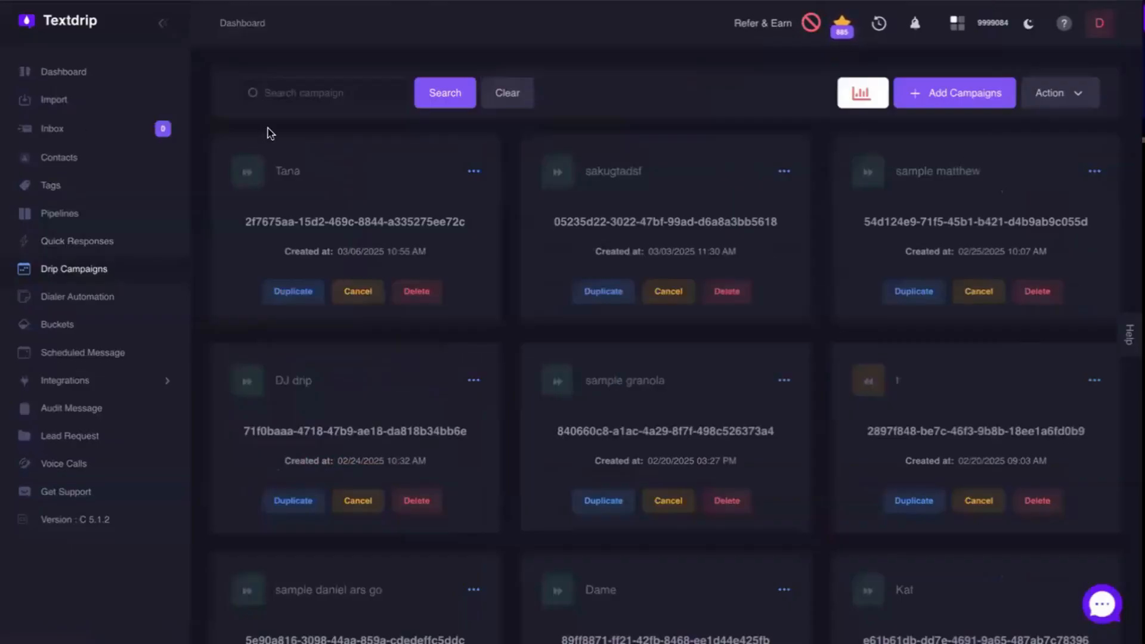
Create a tag titled Blue, keeping the default purple color #7337EE.
{"action": "left_click", "coordinate": [62, 191]}
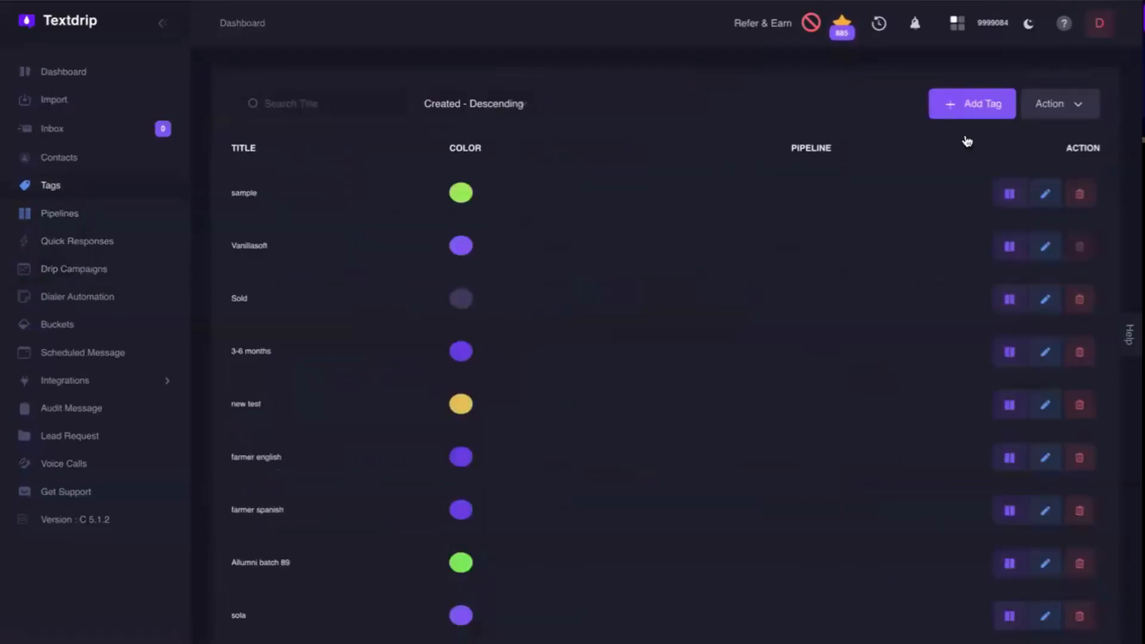
{"action": "left_click", "coordinate": [958, 107]}
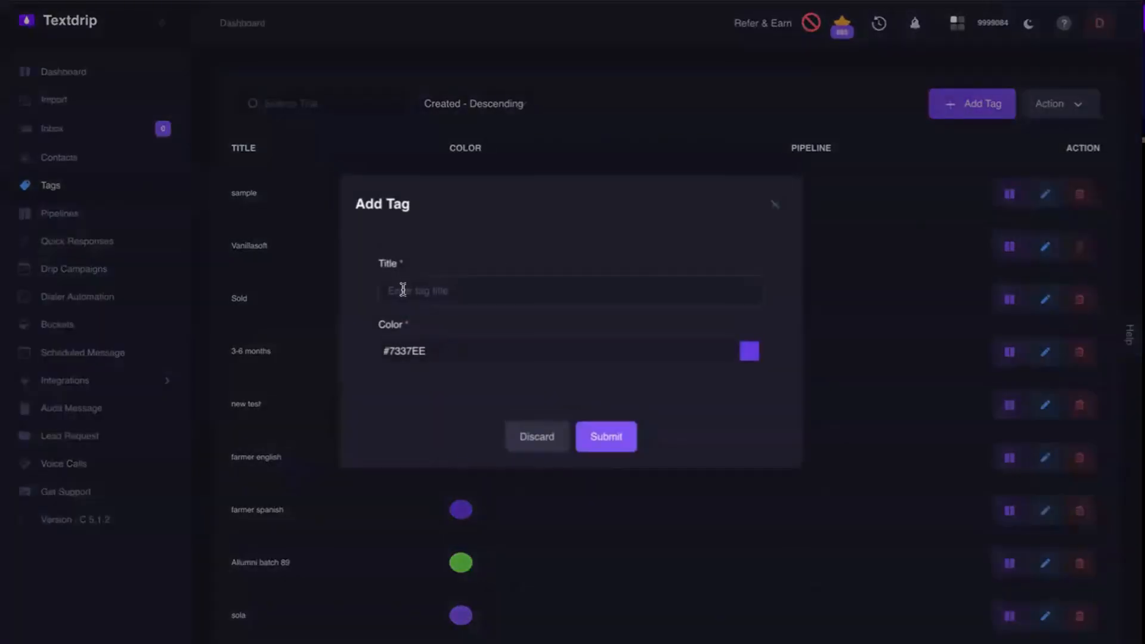
{"action": "type", "text": "Blue"}
{"action": "left_click", "coordinate": [756, 356]}
{"action": "left_click", "coordinate": [607, 438]}
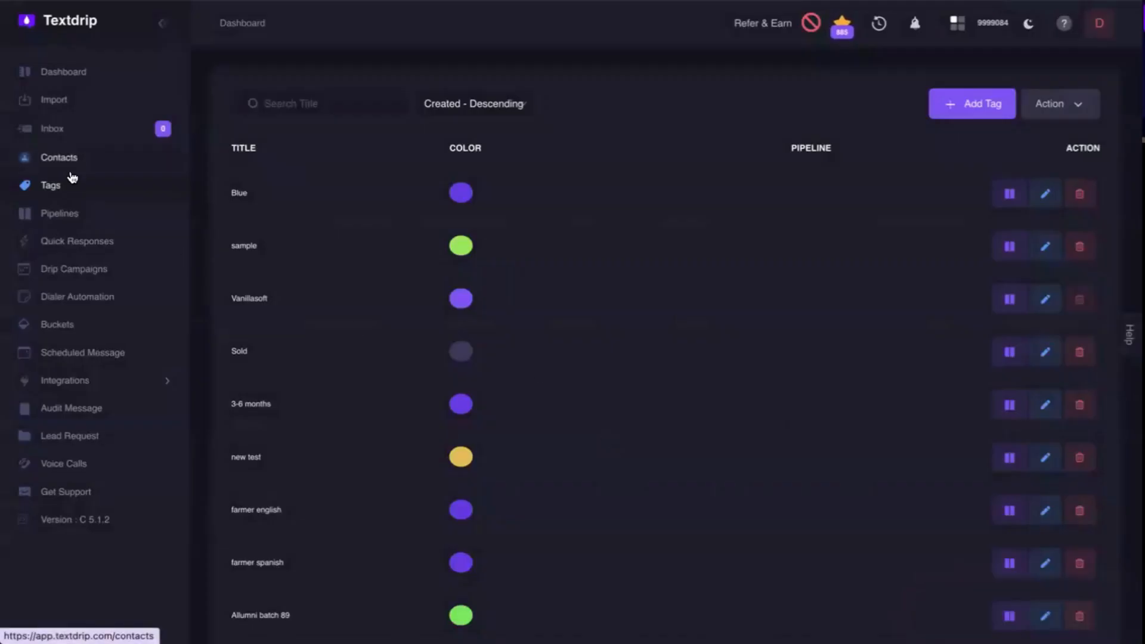
Create a contact pipeline titled Blue with the Primary color and view it on the pipeline board.
{"action": "left_click", "coordinate": [70, 218]}
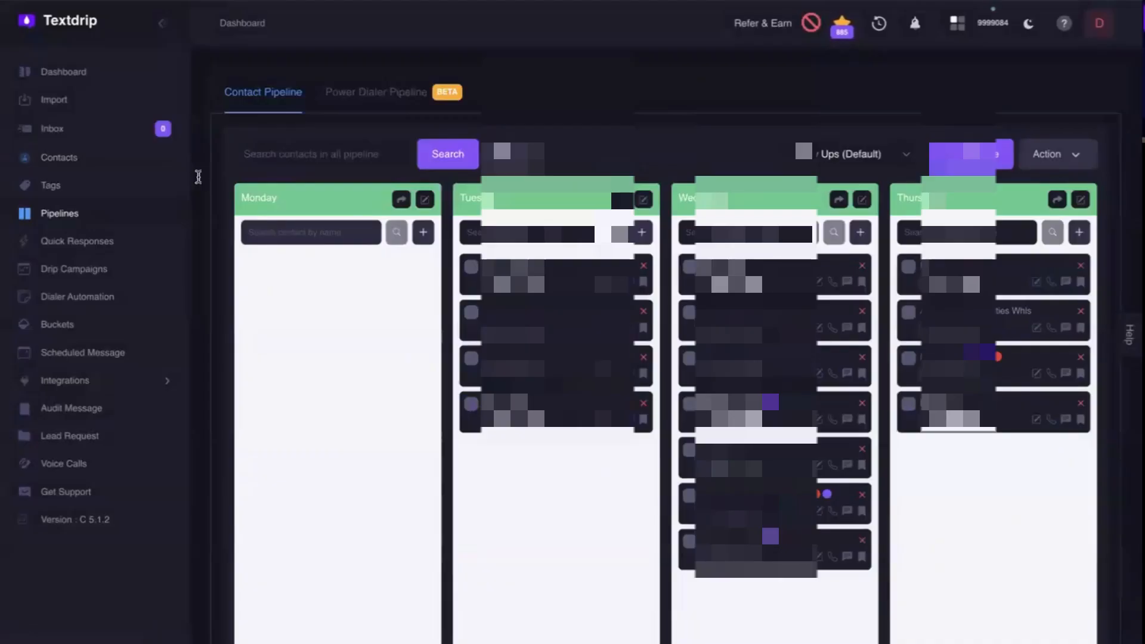
{"action": "scroll", "coordinate": [684, 234], "scroll_direction": "down", "scroll_amount": 3}
{"action": "scroll", "coordinate": [682, 266], "scroll_direction": "up", "scroll_amount": 2}
{"action": "scroll", "coordinate": [681, 265], "scroll_direction": "up", "scroll_amount": 1}
{"action": "left_click", "coordinate": [969, 154]}
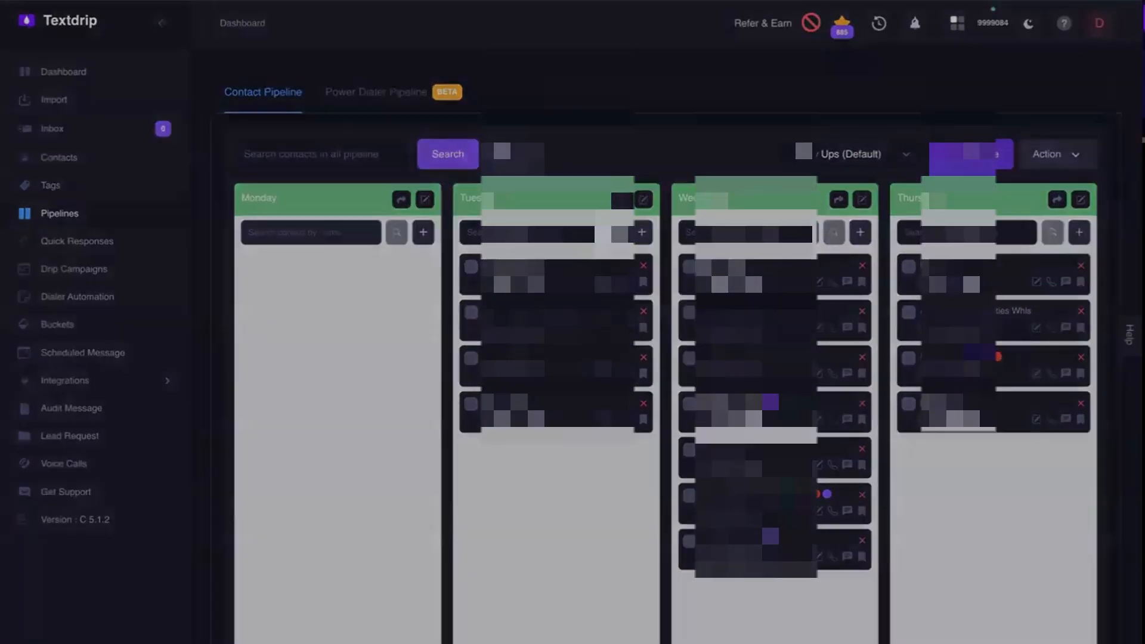
{"action": "type", "text": "Blue"}
{"action": "left_click", "coordinate": [505, 355]}
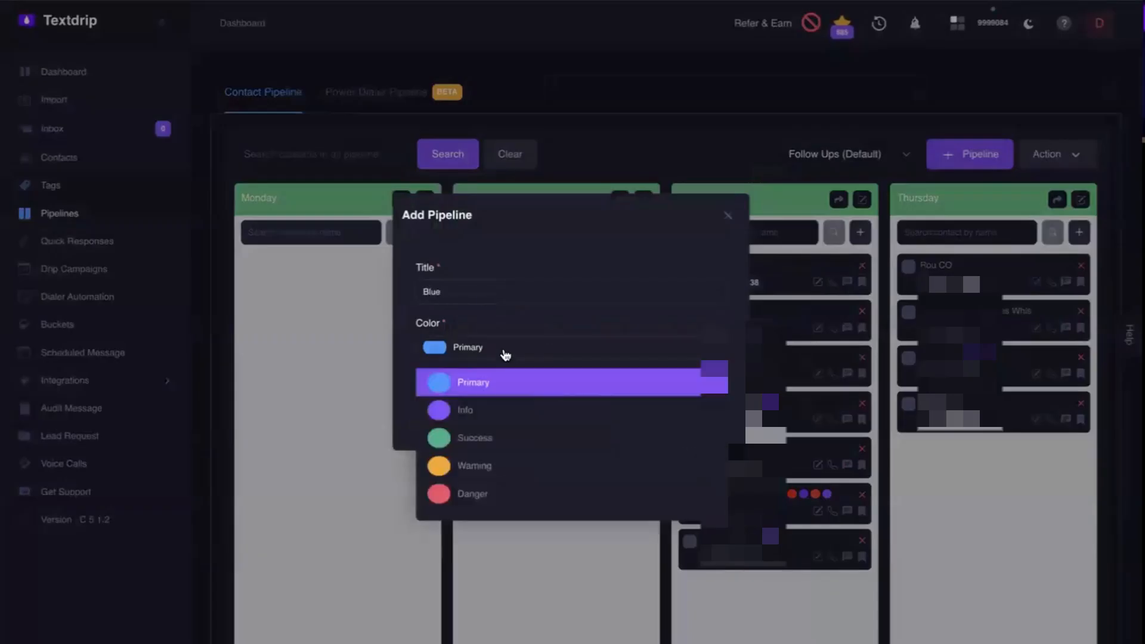
{"action": "left_click", "coordinate": [506, 352]}
{"action": "left_click", "coordinate": [578, 424]}
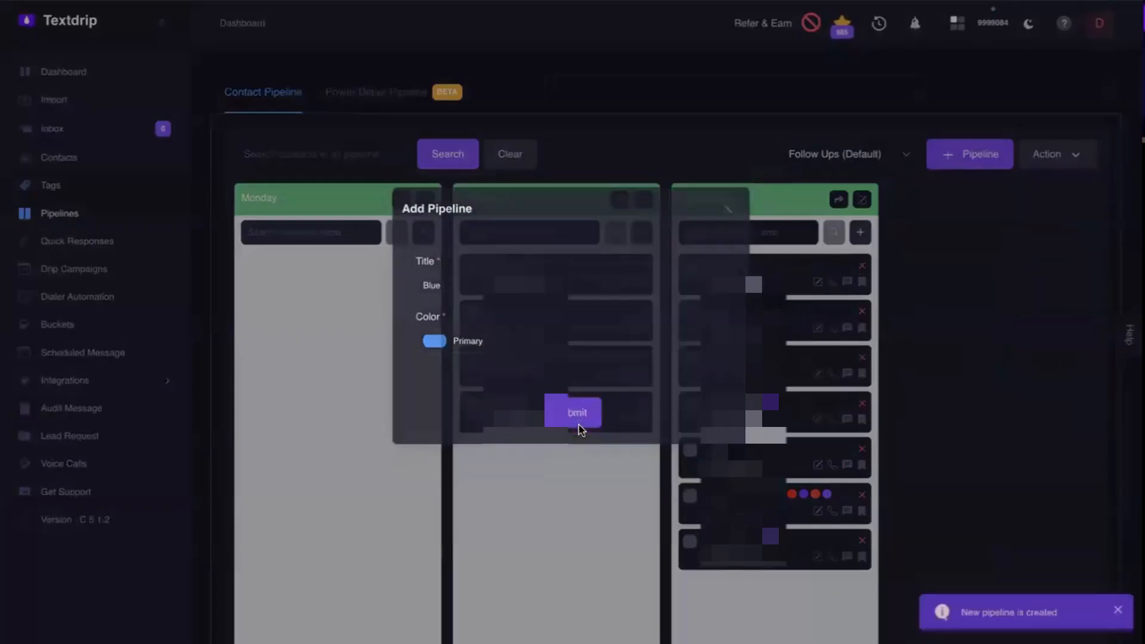
{"action": "scroll", "coordinate": [578, 429], "scroll_direction": "down", "scroll_amount": 3}
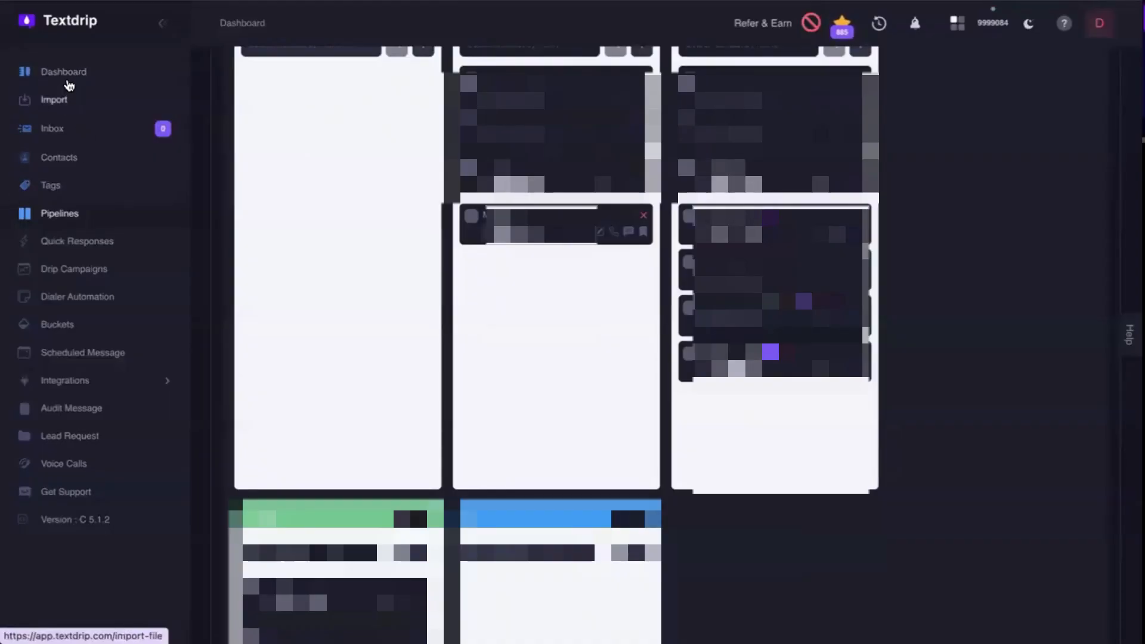
Choose a CSV contact file on the import page and upload it for column mapping.
{"action": "left_click", "coordinate": [54, 100]}
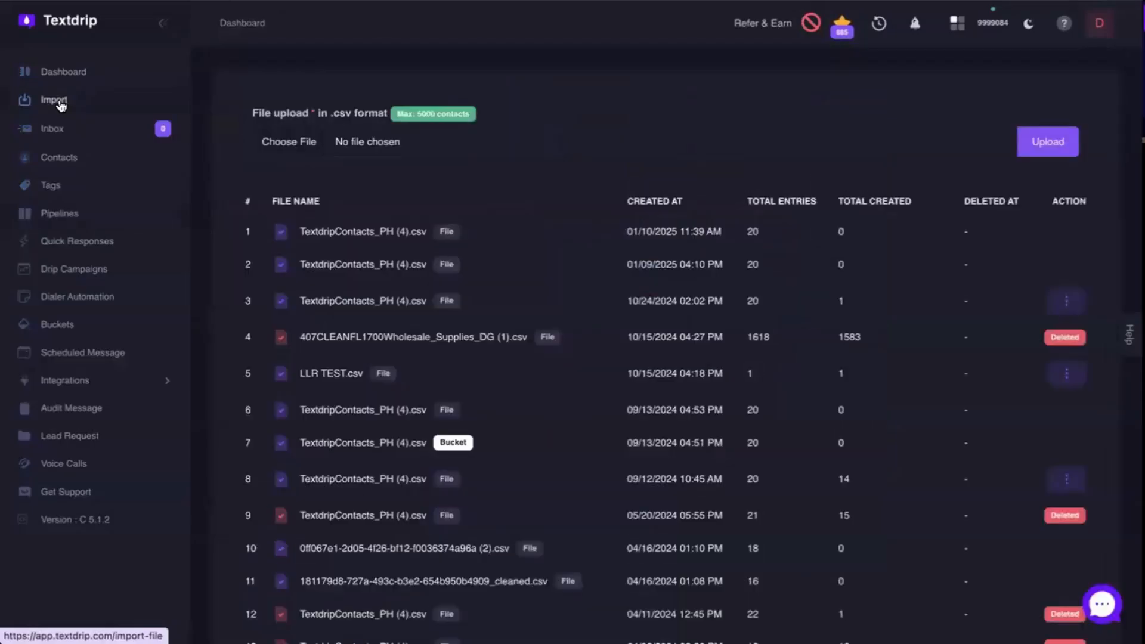
{"action": "left_click", "coordinate": [278, 148]}
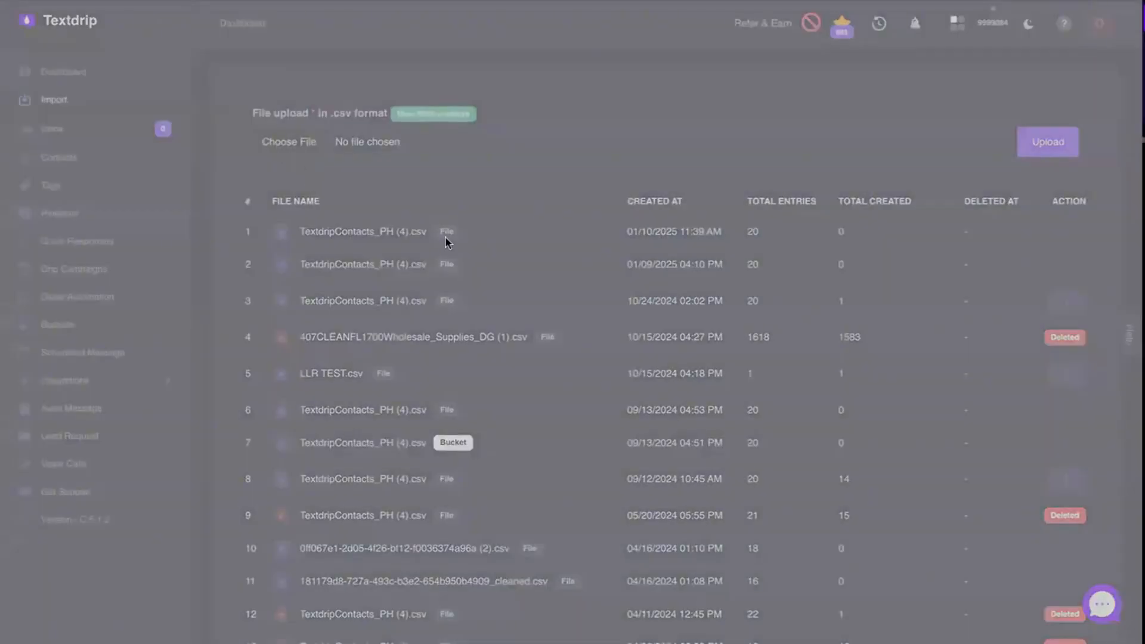
{"action": "left_click", "coordinate": [836, 494]}
{"action": "left_click", "coordinate": [1061, 145]}
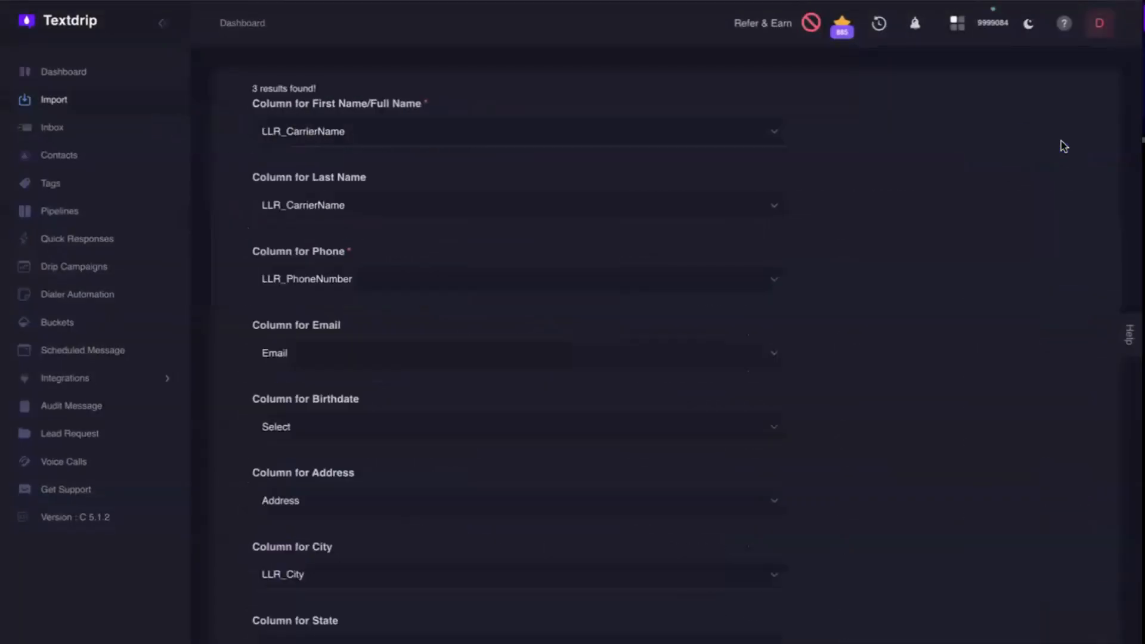
Review the import's column mapping, sending number, campaign, tag and duplicate-contact options, then return to the dashboard.
{"action": "scroll", "coordinate": [598, 281], "scroll_direction": "down", "scroll_amount": 8}
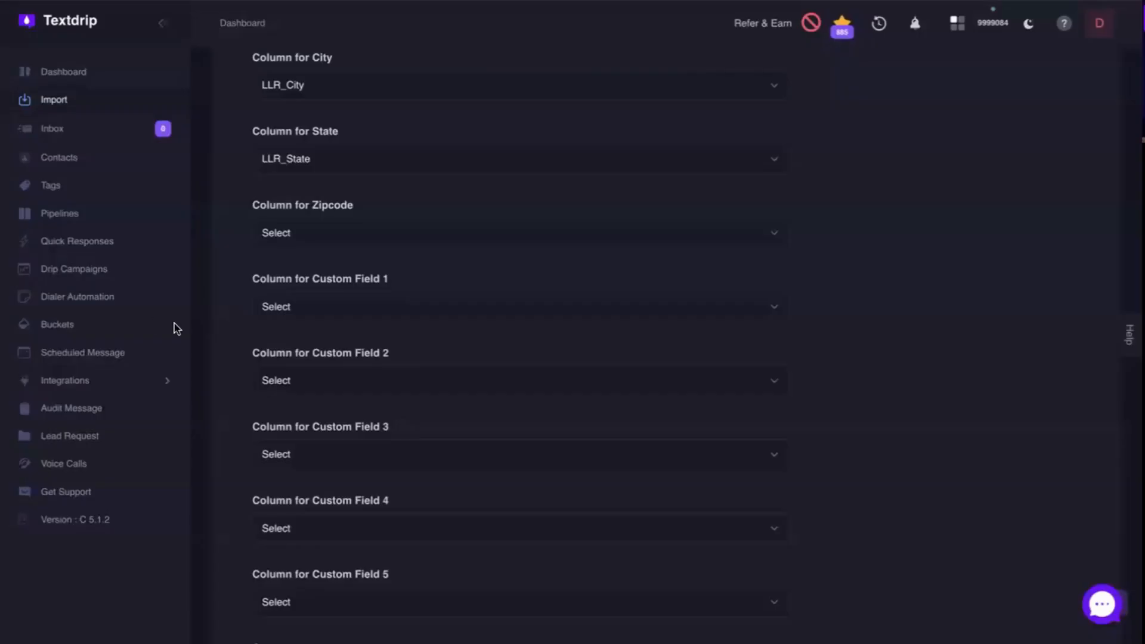
{"action": "scroll", "coordinate": [537, 383], "scroll_direction": "down", "scroll_amount": 10}
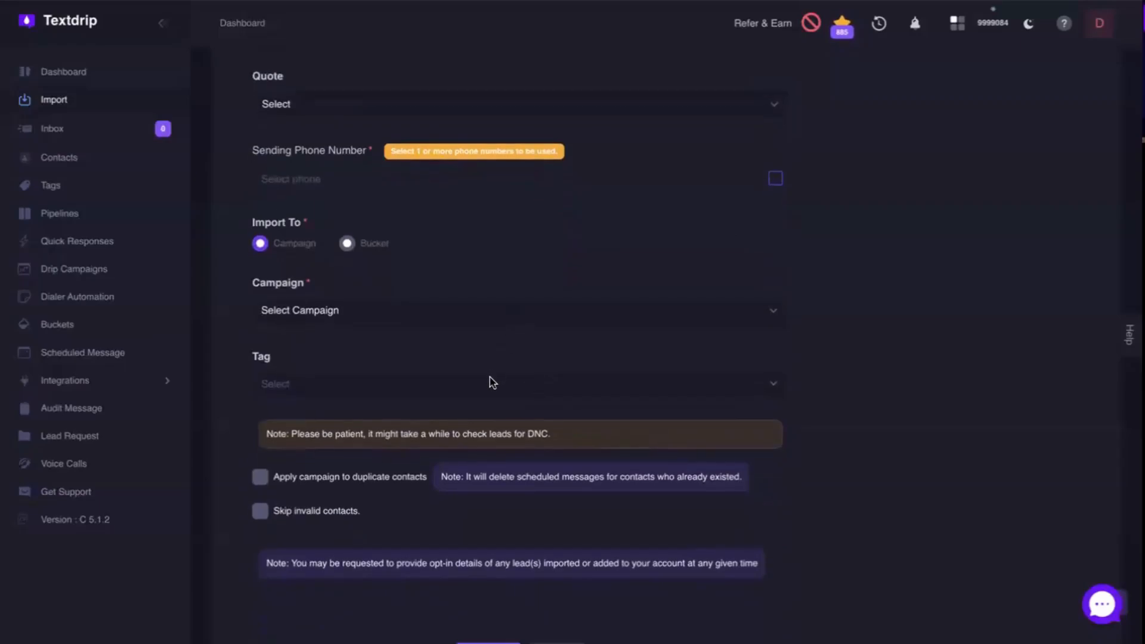
{"action": "scroll", "coordinate": [492, 382], "scroll_direction": "down", "scroll_amount": 2}
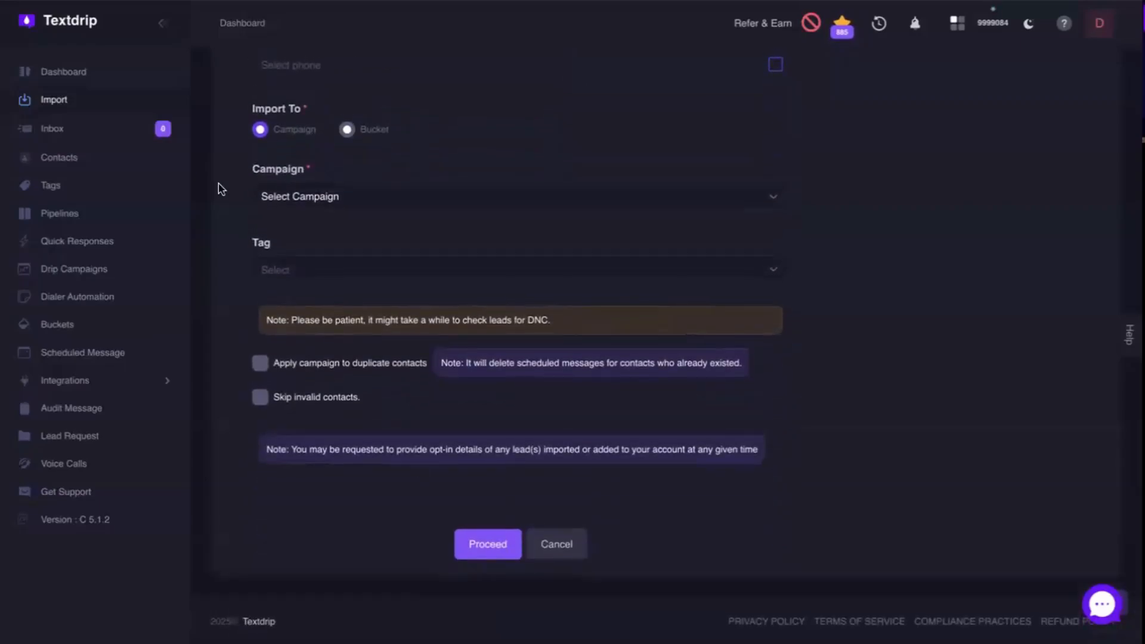
{"action": "left_click", "coordinate": [65, 72]}
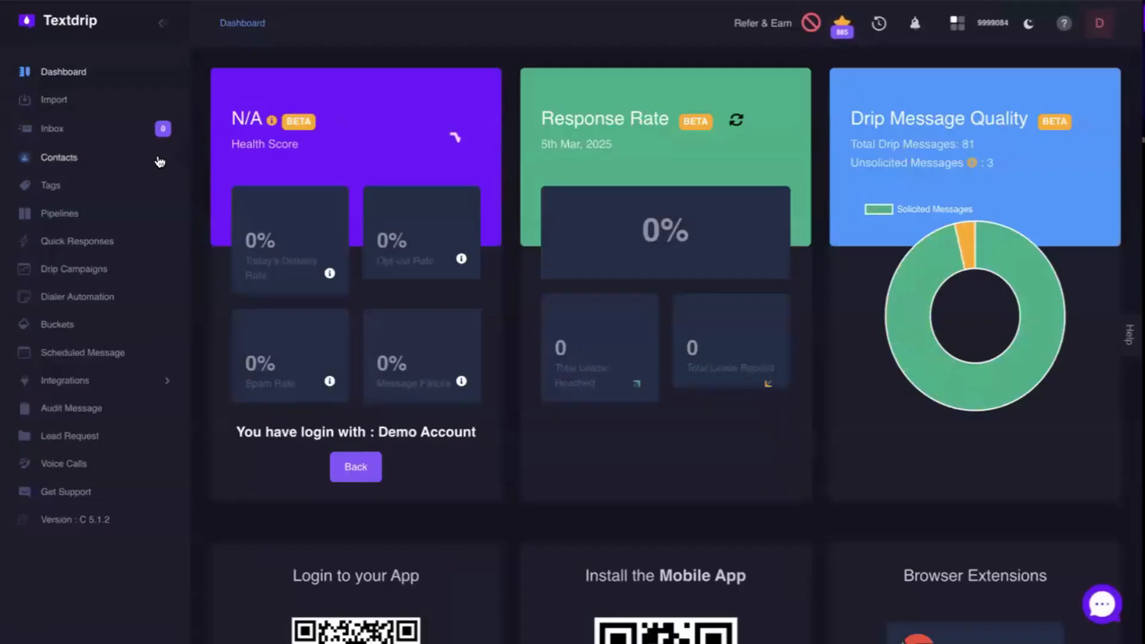
Open the form for adding a single contact, examine its fields down to campaign and phone number, and cancel it.
{"action": "left_click", "coordinate": [63, 160]}
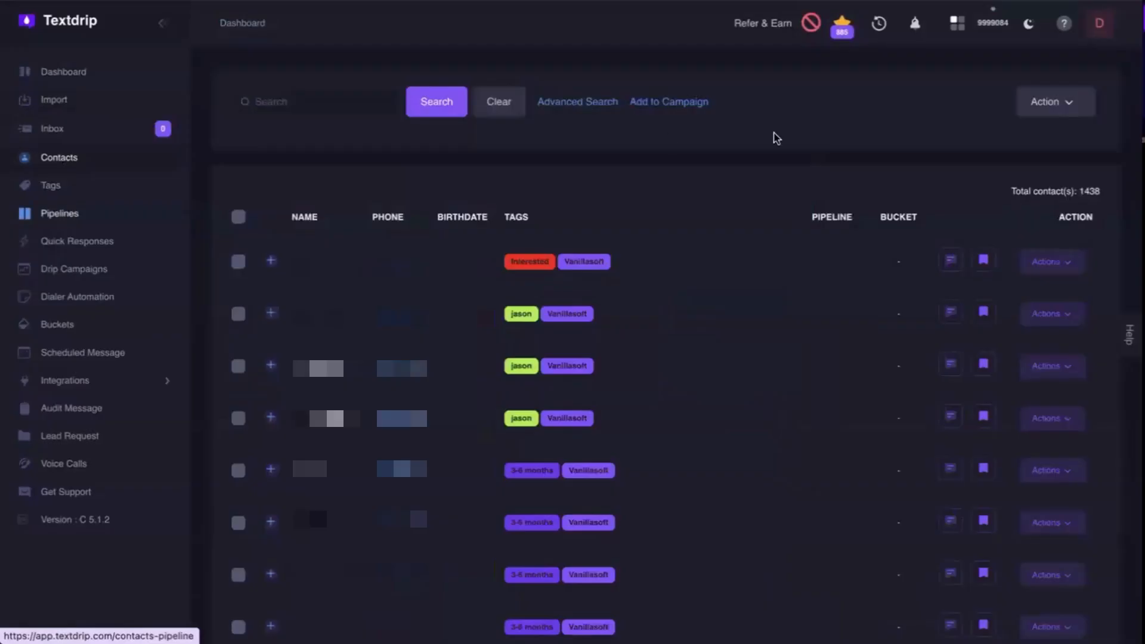
{"action": "left_click", "coordinate": [1043, 107]}
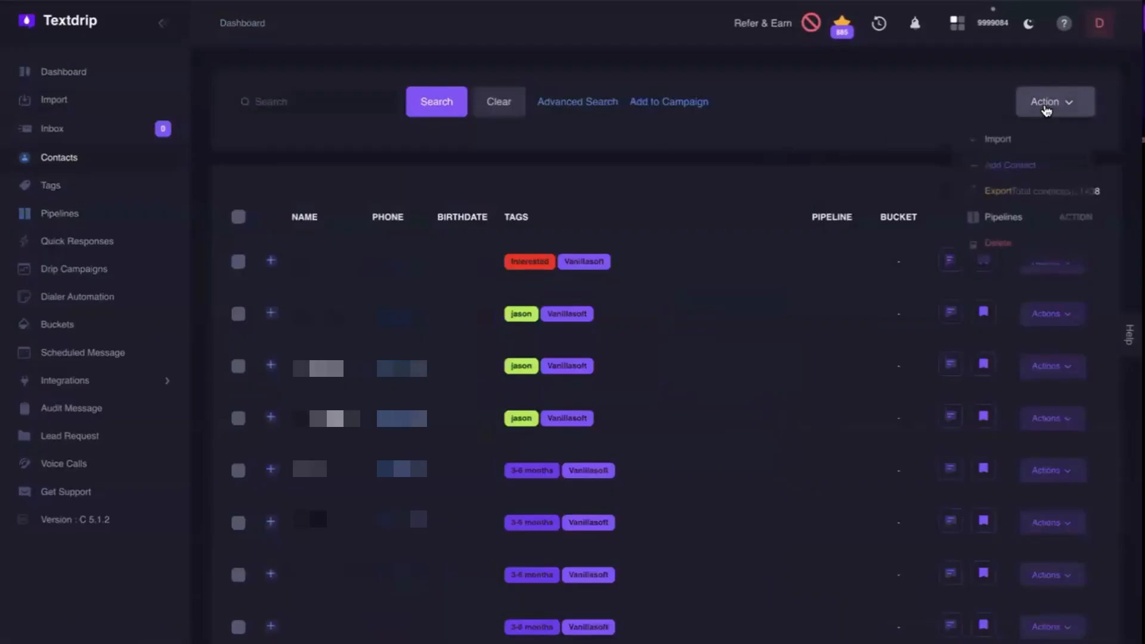
{"action": "left_click", "coordinate": [1022, 161]}
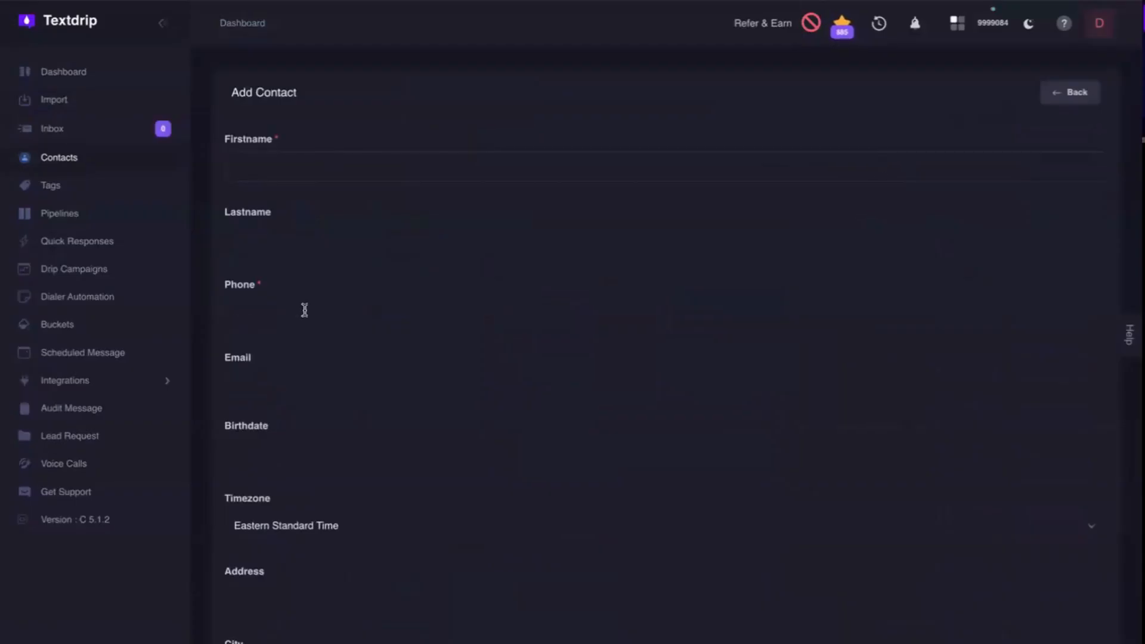
{"action": "left_click", "coordinate": [367, 320]}
{"action": "scroll", "coordinate": [366, 325], "scroll_direction": "down", "scroll_amount": 6}
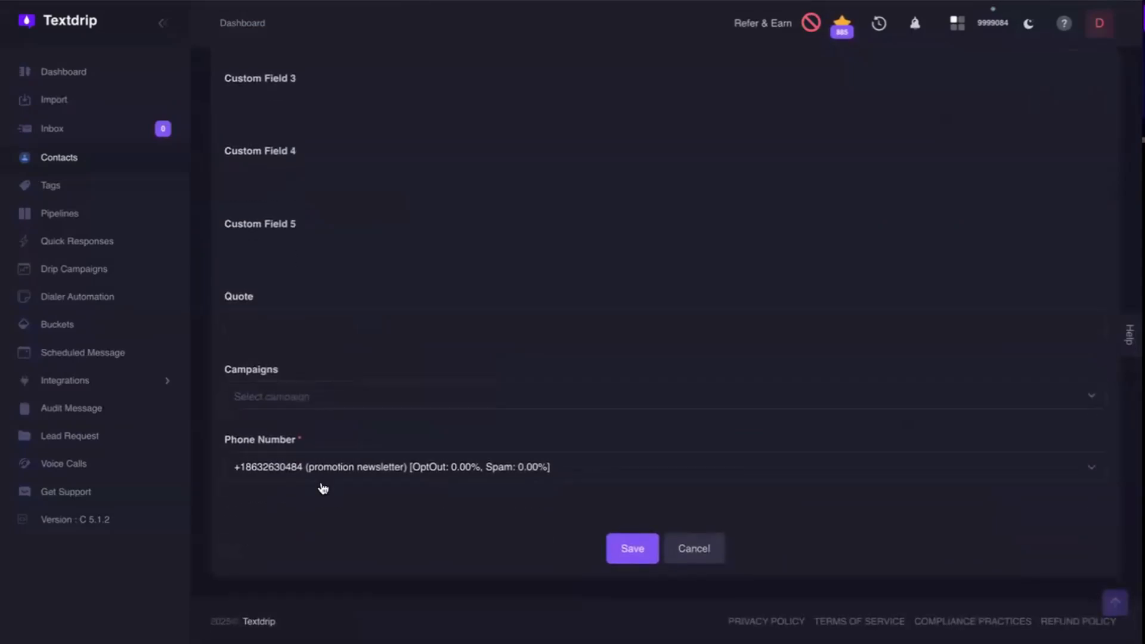
{"action": "left_click", "coordinate": [704, 554]}
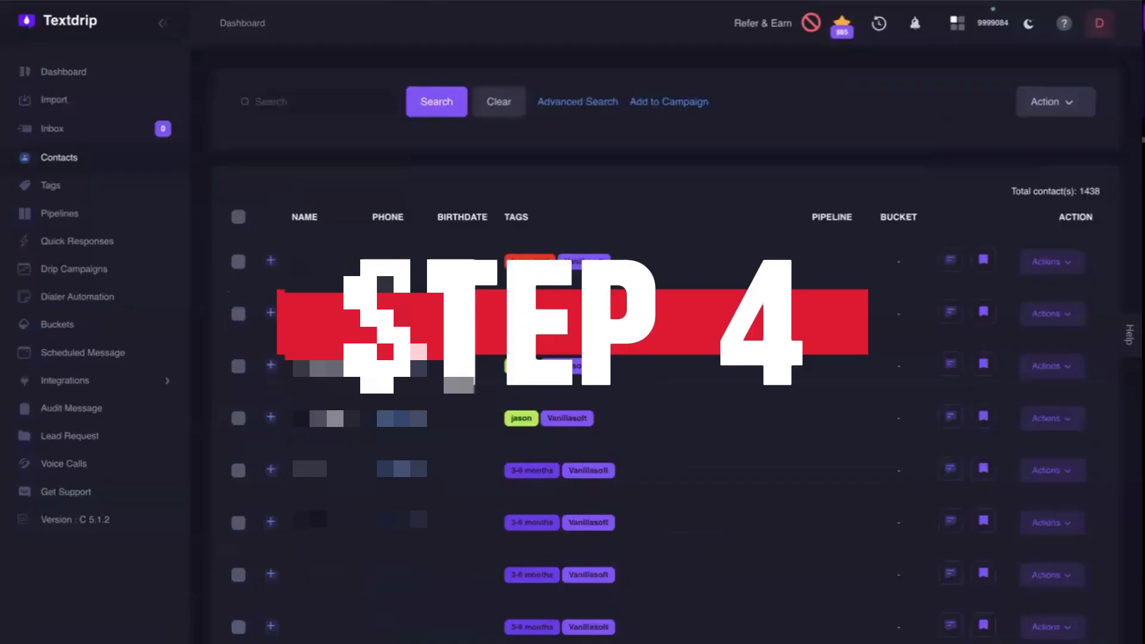
Examine the inbox conversation's quick response, file upload, add-to-campaign, emoji and call options, closing each dialog without making changes.
{"action": "left_click", "coordinate": [62, 132]}
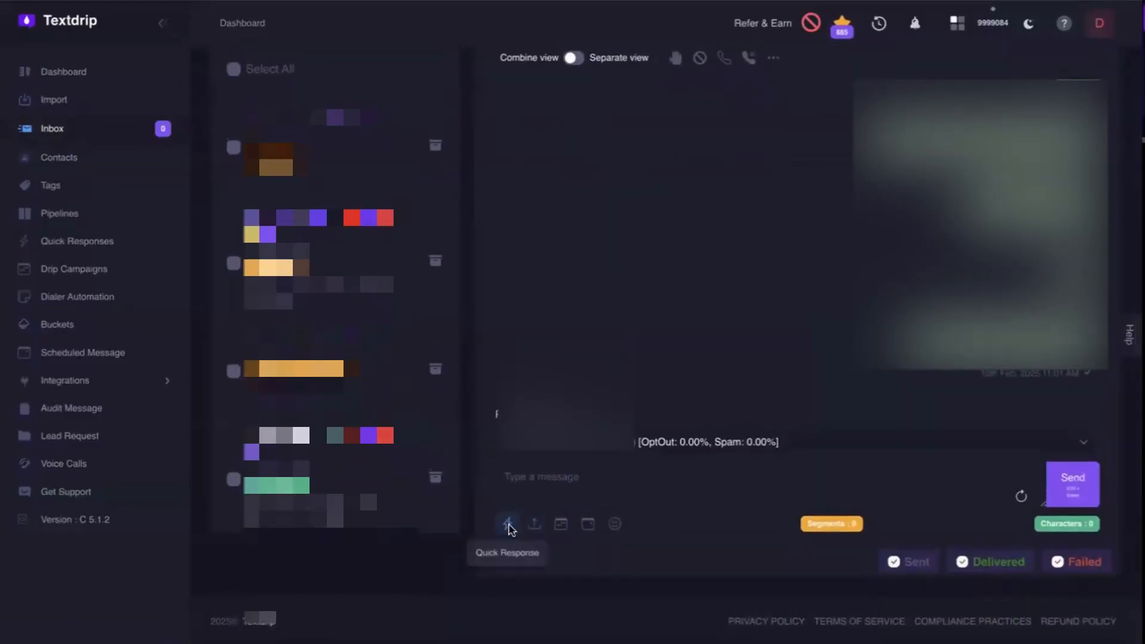
{"action": "left_click", "coordinate": [508, 524]}
{"action": "left_click", "coordinate": [774, 111]}
{"action": "left_click", "coordinate": [534, 525]}
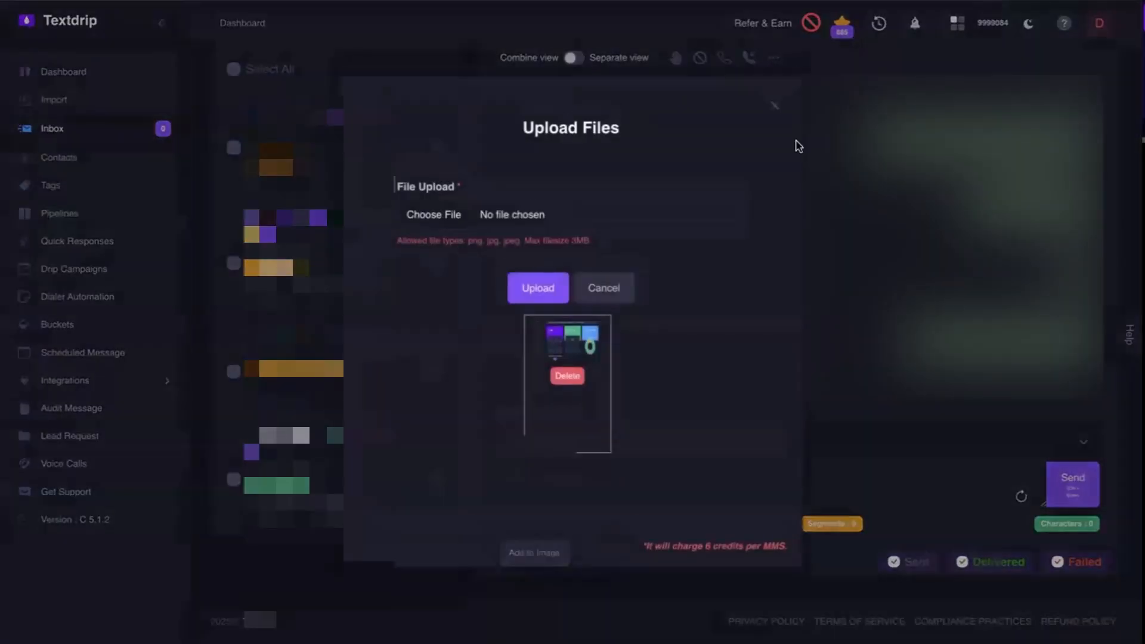
{"action": "left_click", "coordinate": [774, 106]}
{"action": "left_click", "coordinate": [561, 525]}
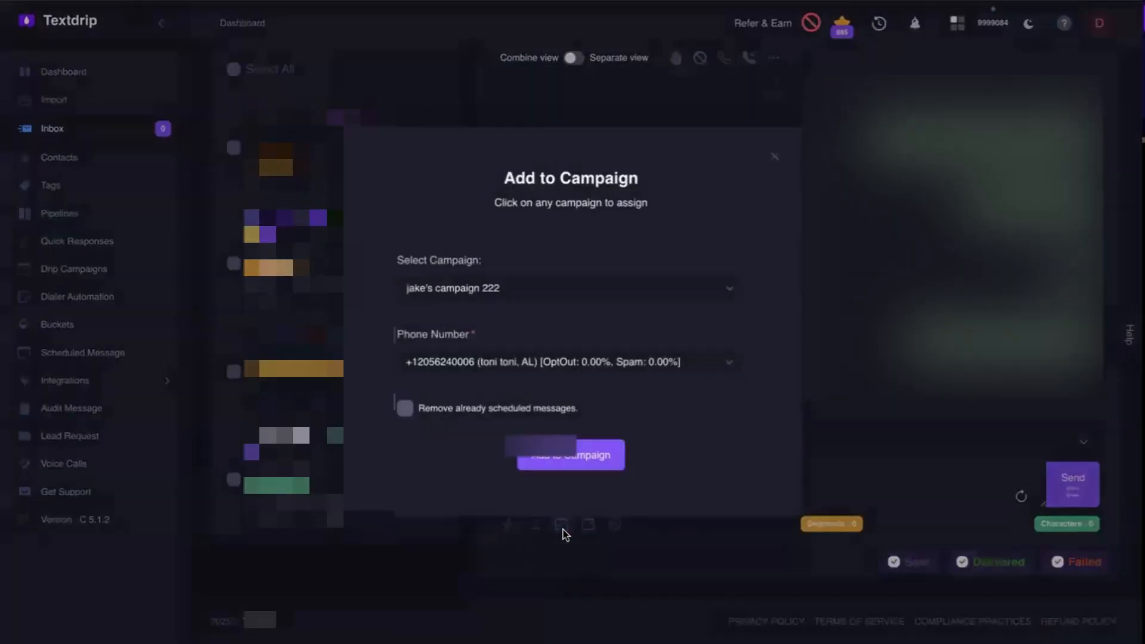
{"action": "left_click", "coordinate": [778, 156]}
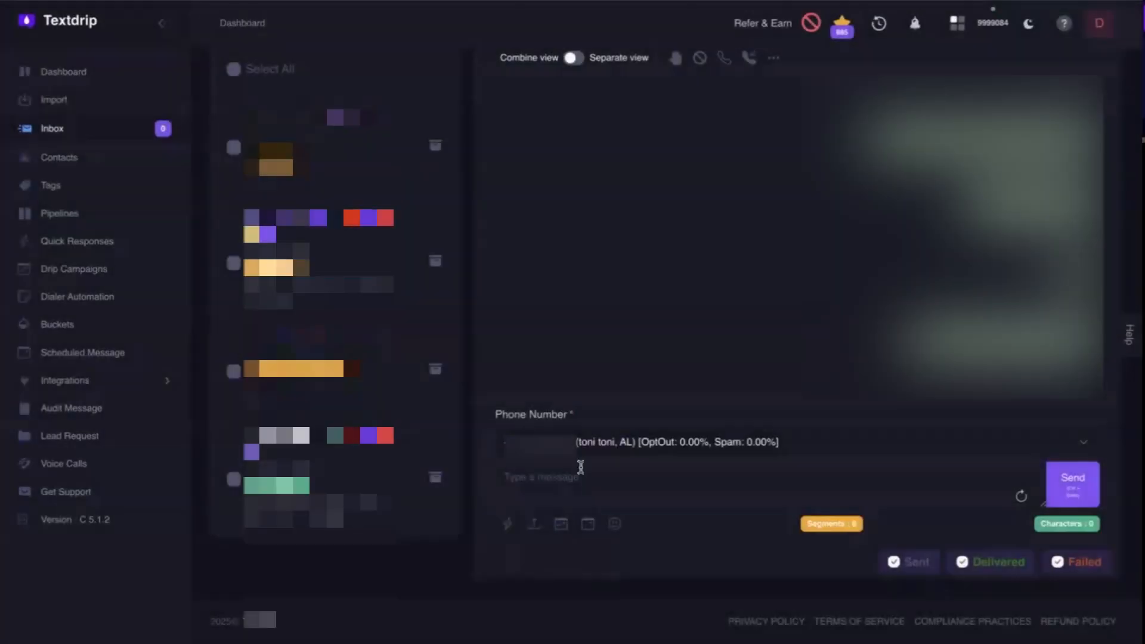
{"action": "left_click", "coordinate": [588, 525]}
{"action": "left_click", "coordinate": [774, 44]}
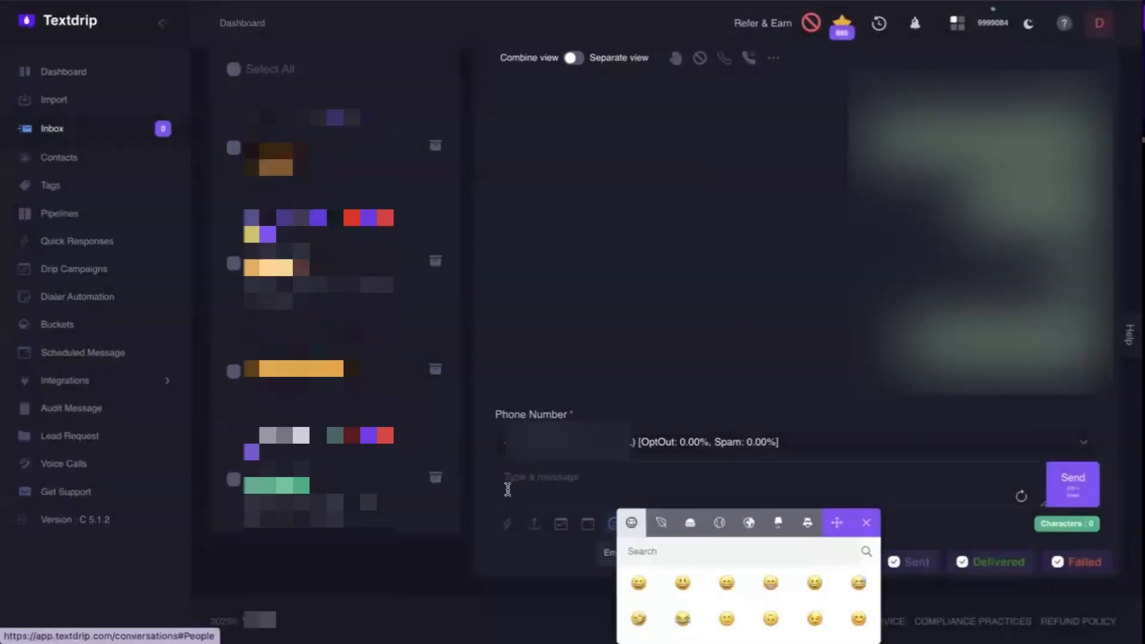
{"action": "left_click", "coordinate": [470, 492]}
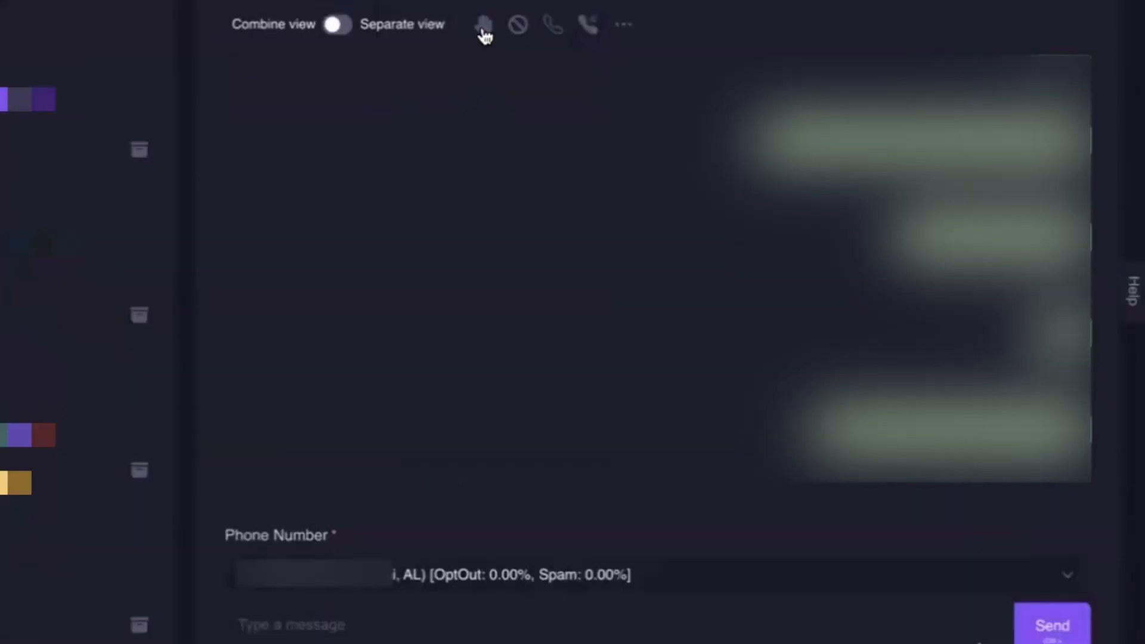
{"action": "left_click", "coordinate": [563, 37]}
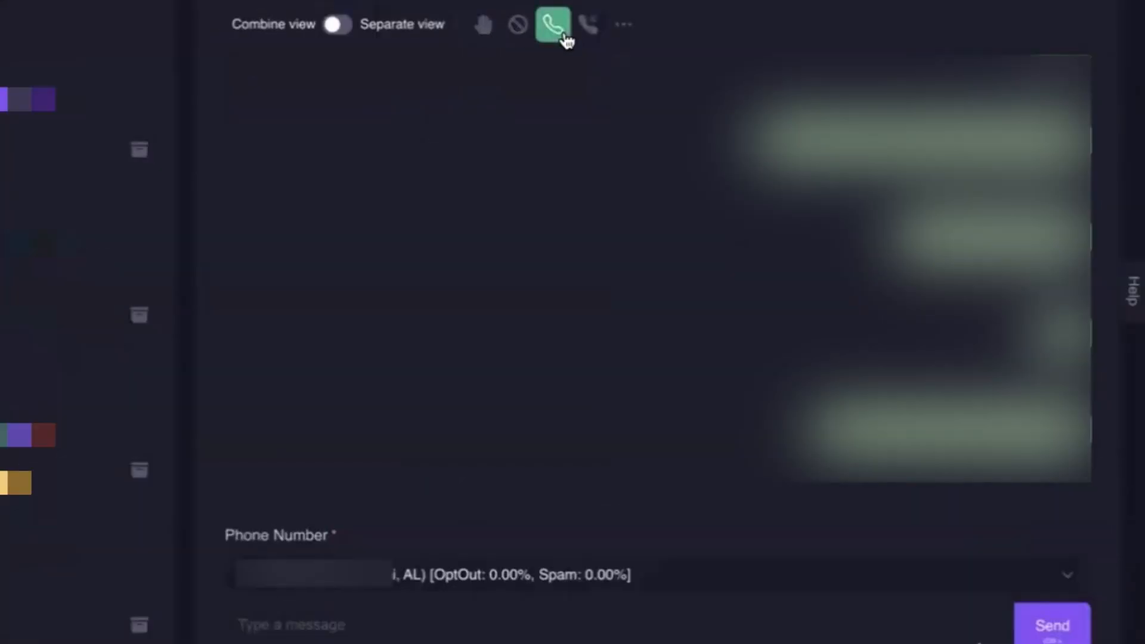